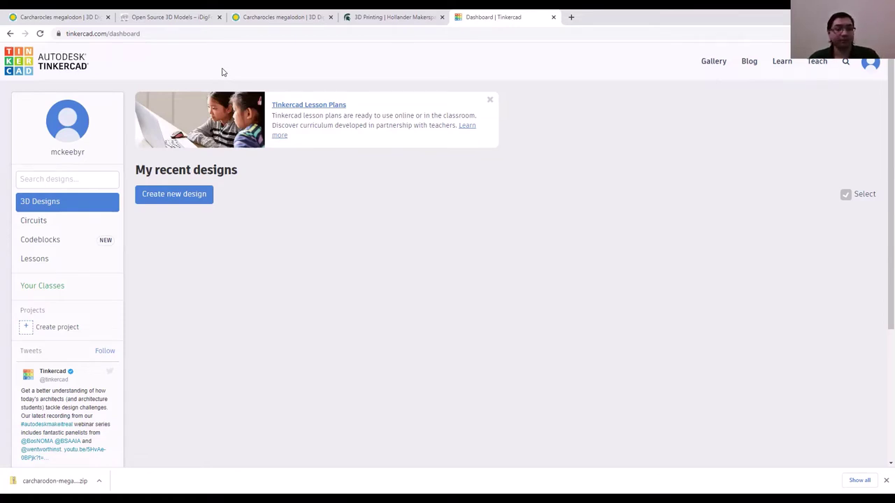
Start a new blank design and bring up the Import Shapes dialog.
left_click(171, 199)
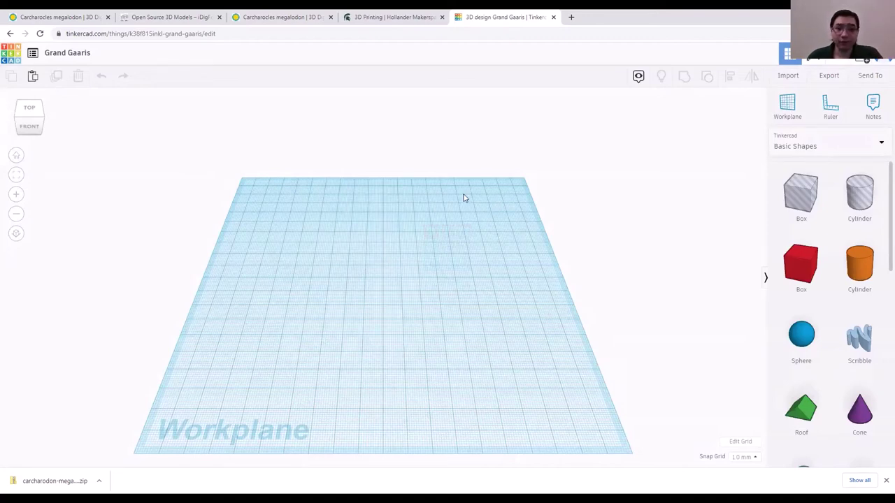
left_click(796, 76)
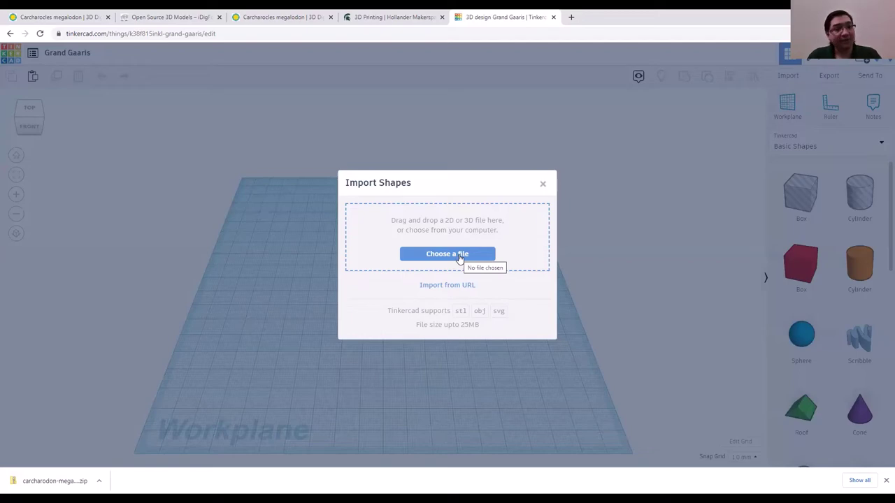
Import carcharodon-megalodon-(usnm-v-10333)-150k.obj from the downloaded zip at scale 100.
left_click(100, 481)
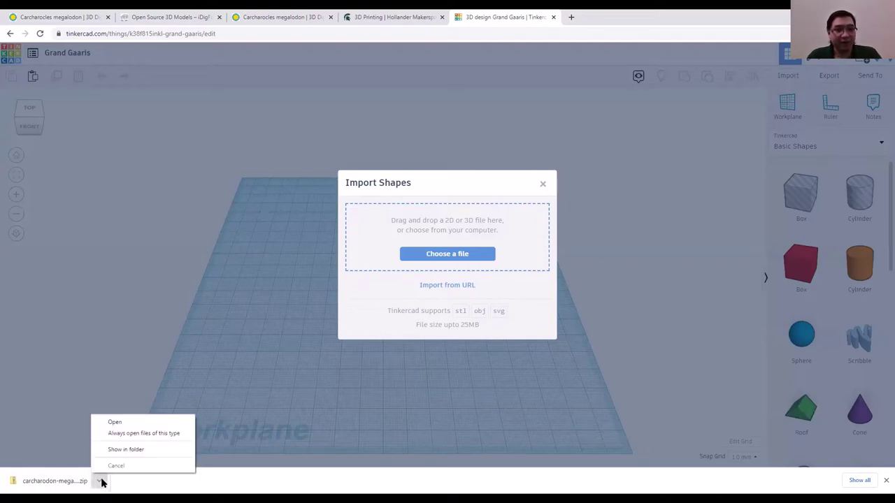
left_click(114, 422)
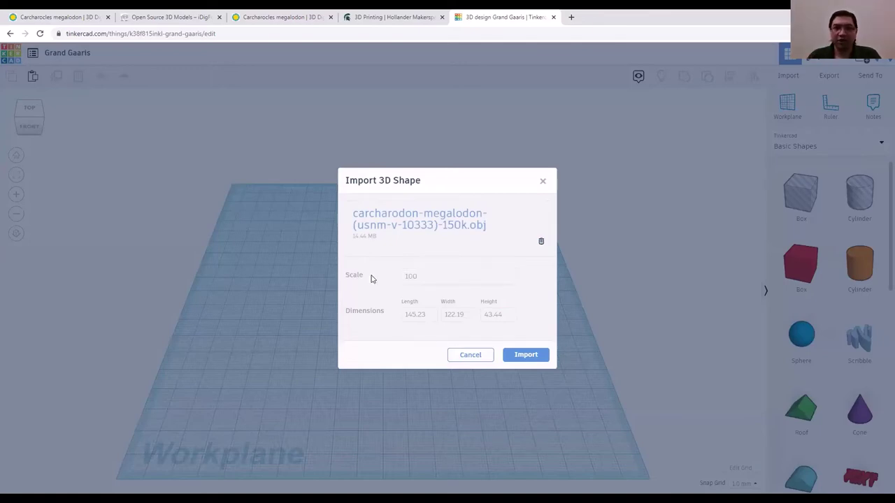
left_click(526, 355)
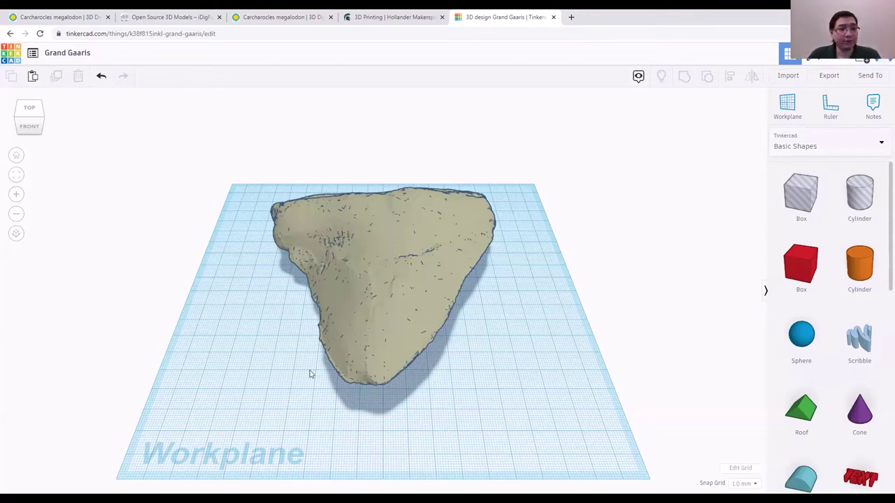
Nudge the imported tooth slightly up and left, then deselect it and orbit the view.
mouse_move(379, 340)
left_mouse_down()
mouse_move(383, 347)
mouse_move(356, 324)
mouse_move(383, 300)
mouse_move(286, 345)
mouse_move(401, 372)
mouse_move(371, 332)
left_mouse_up()
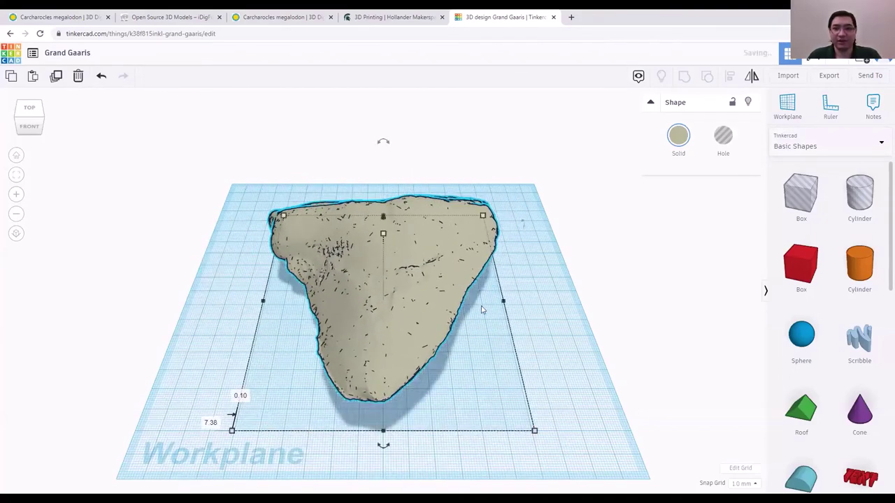
left_click(642, 261)
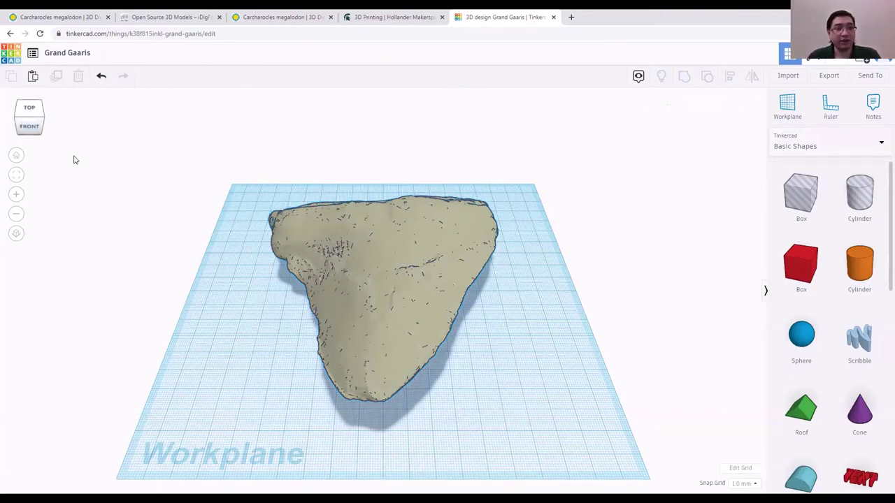
left_click(29, 129)
mouse_move(31, 128)
left_mouse_down()
mouse_move(86, 138)
mouse_move(2, 133)
mouse_move(15, 124)
mouse_move(77, 144)
mouse_move(30, 144)
left_mouse_up()
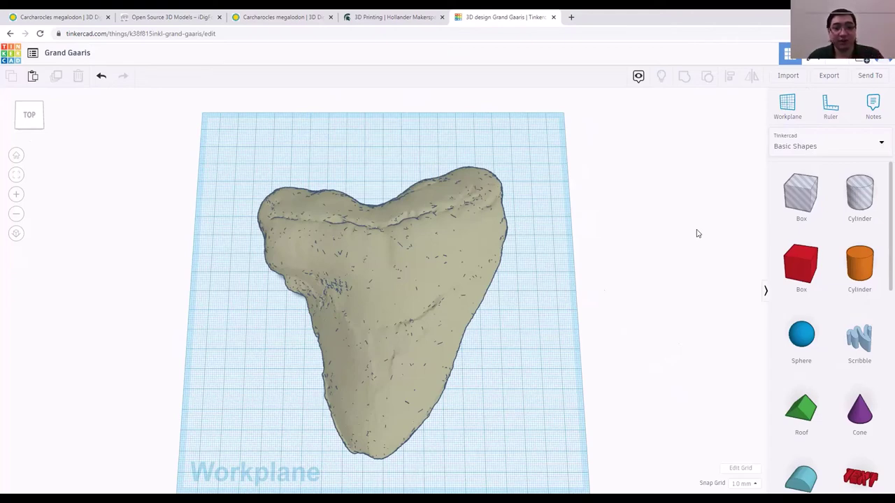
left_click(833, 106)
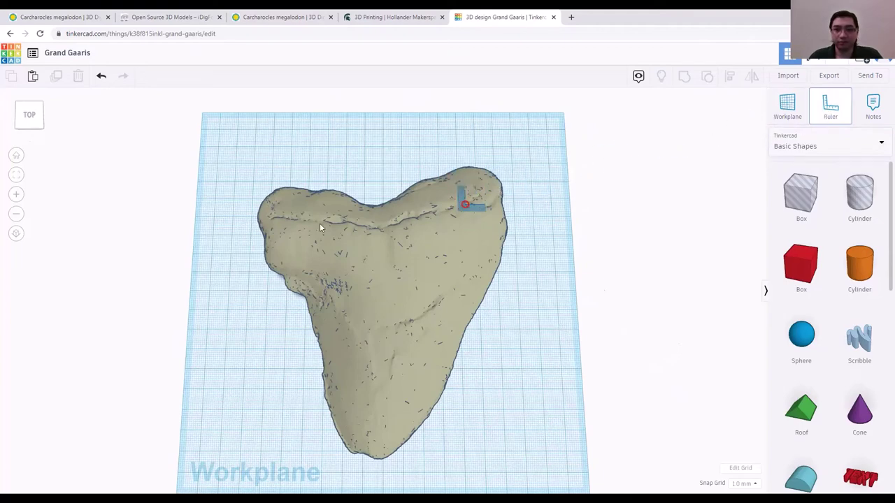
left_click(328, 195)
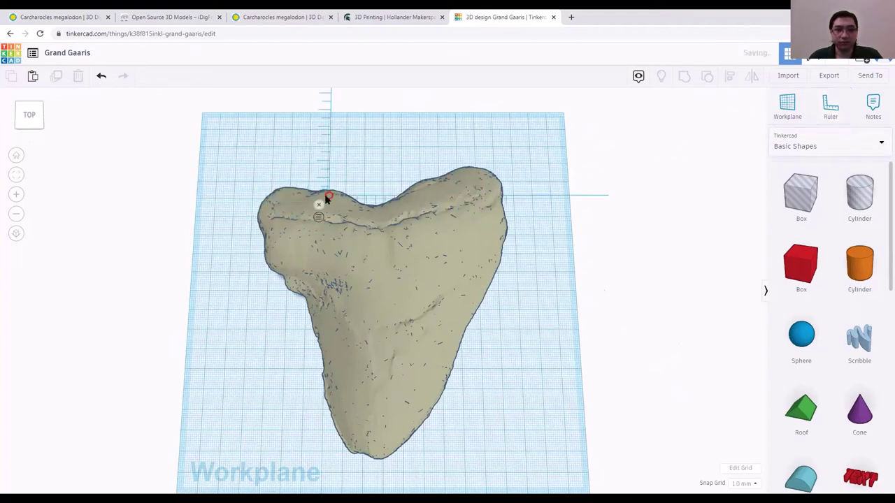
left_click_drag(330, 196, 235, 440)
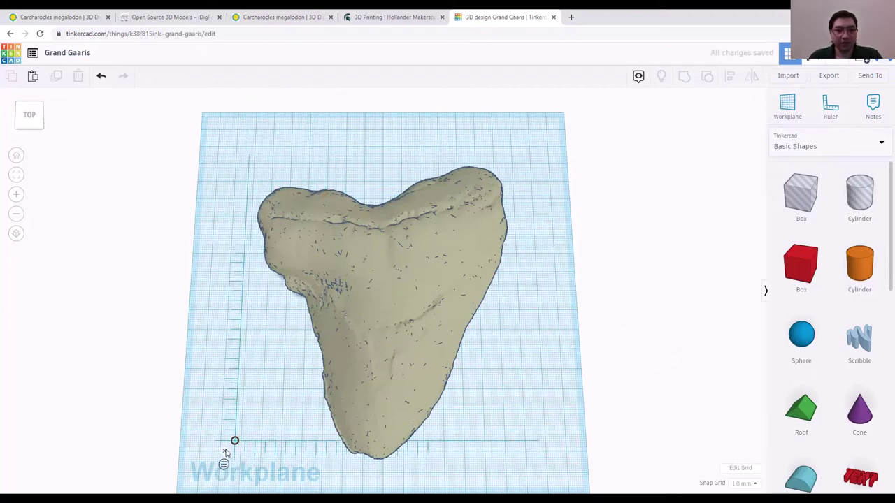
left_click(223, 451)
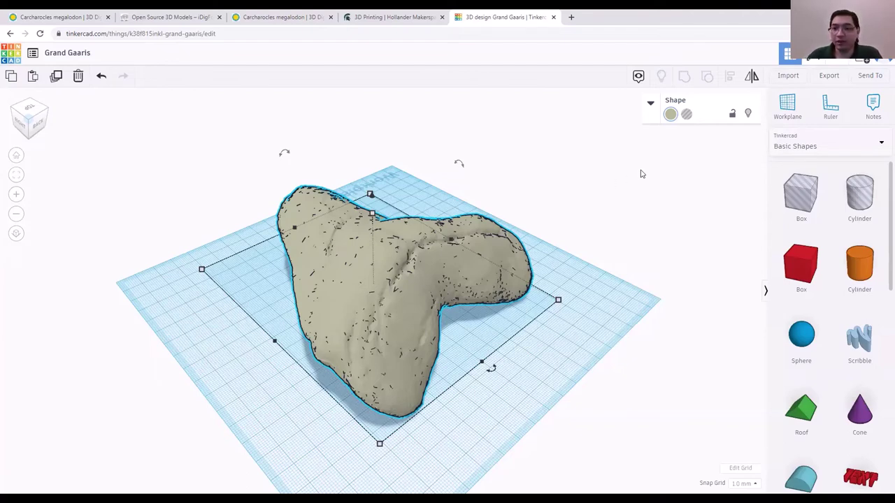
Place the Ruler at the tooth's corner to read 145.24 × 122.19 × 43.44 mm.
left_click(832, 106)
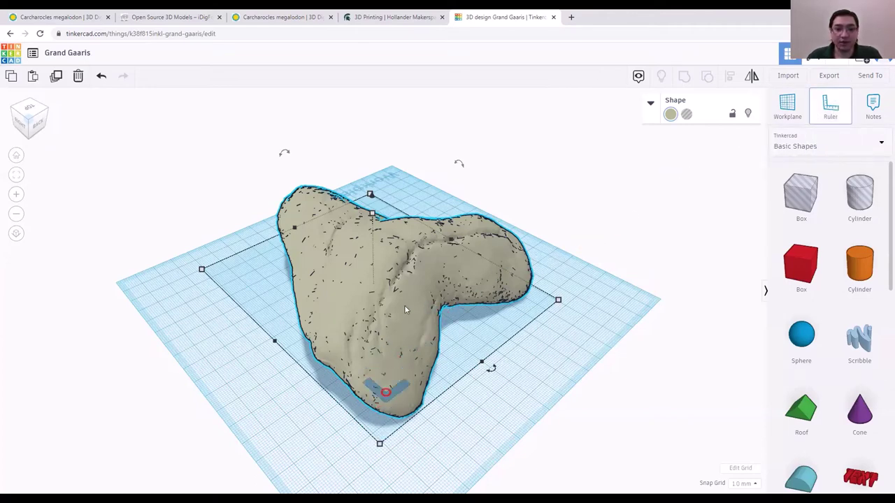
left_click(379, 444)
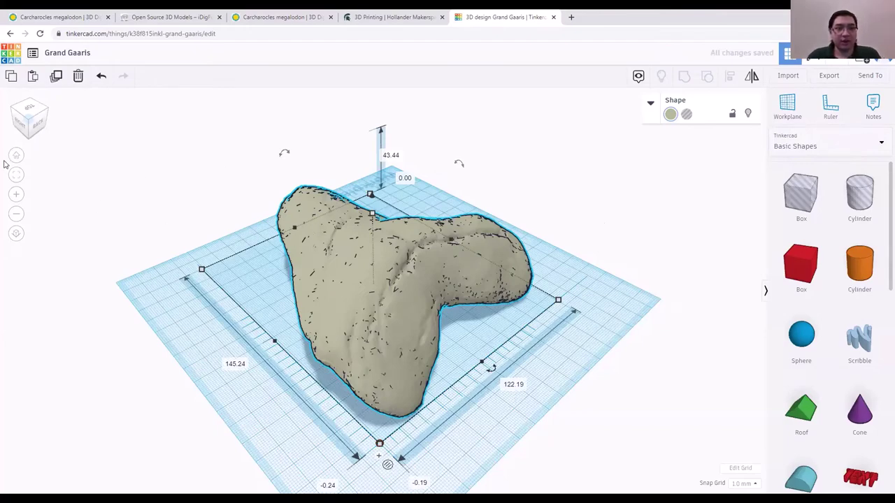
left_click(22, 136)
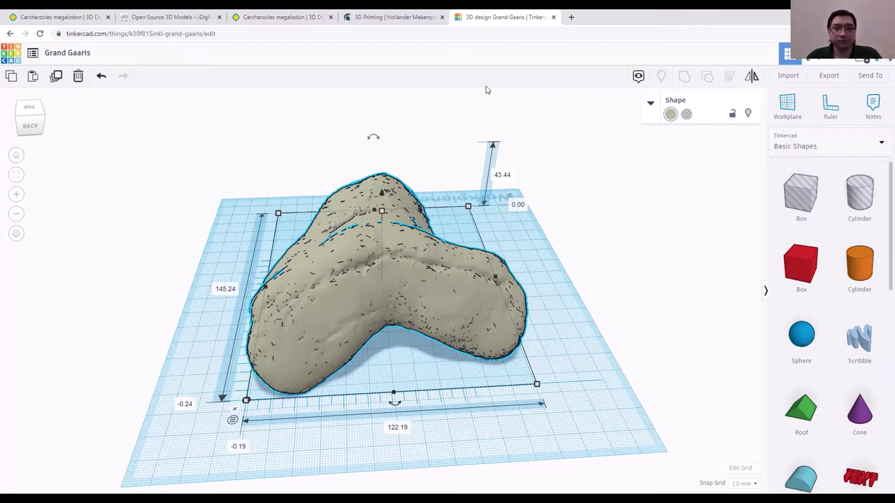
key("ctrl+z")
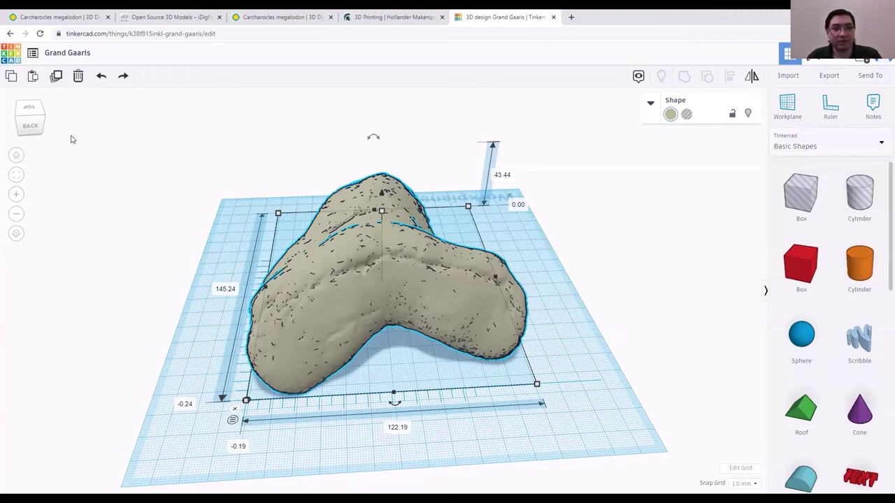
From the top view, shrink the tooth uniformly to 106.00 × 125.99 × 37.68 mm.
left_click(31, 125)
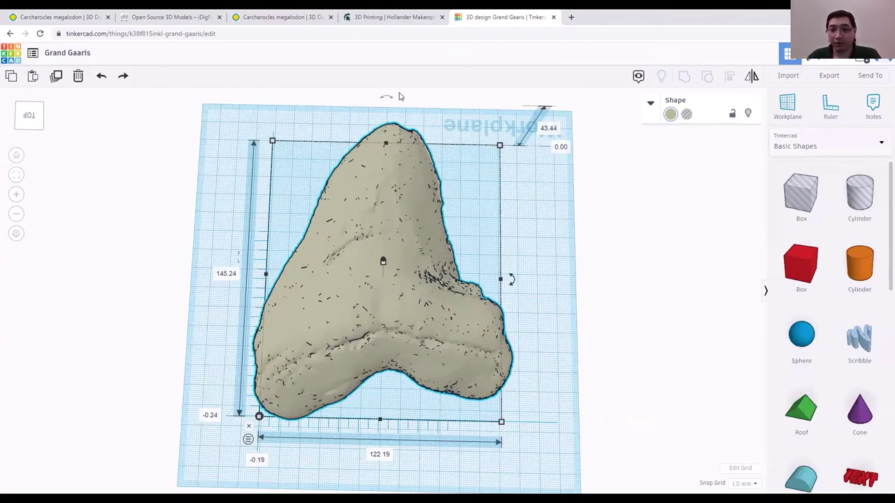
left_click(552, 213)
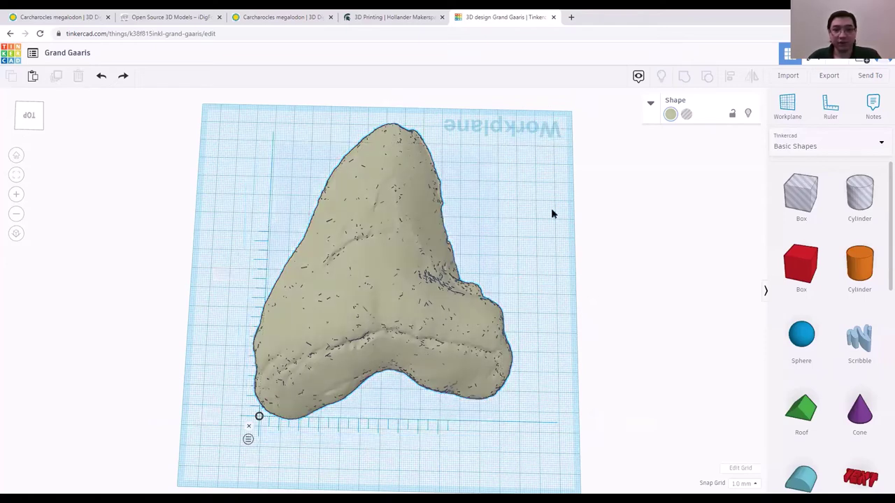
left_click(392, 222)
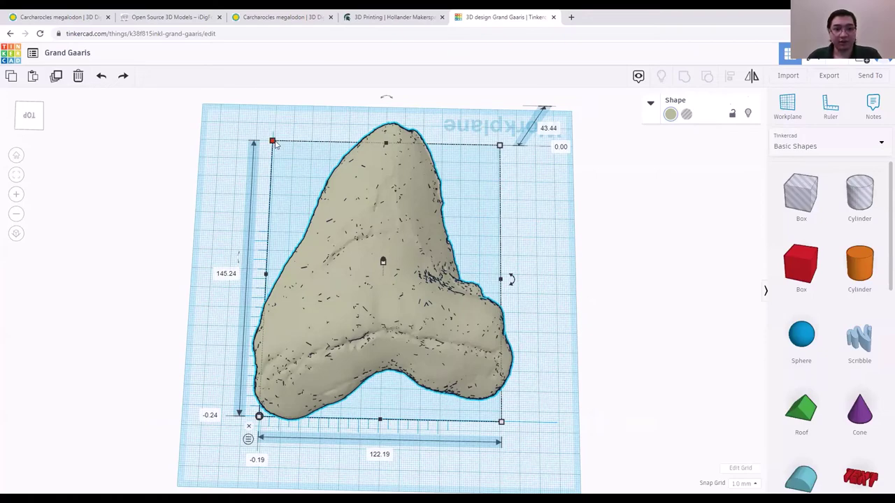
left_click_drag(276, 144, 302, 196)
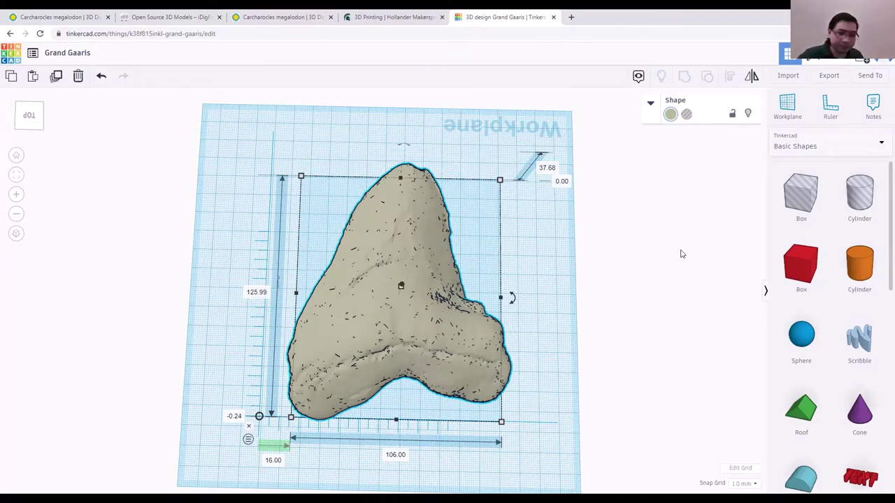
left_click(629, 300)
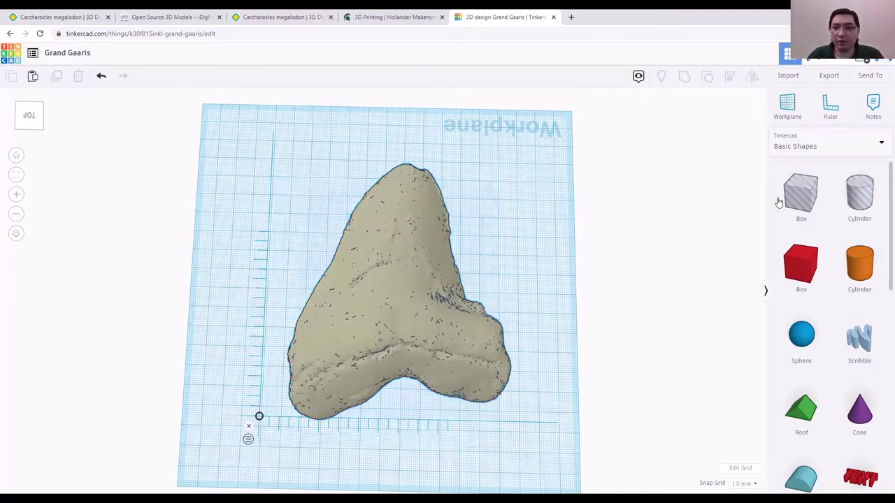
Tilt the view from top-down to an angled side perspective of the tooth.
left_click(824, 116)
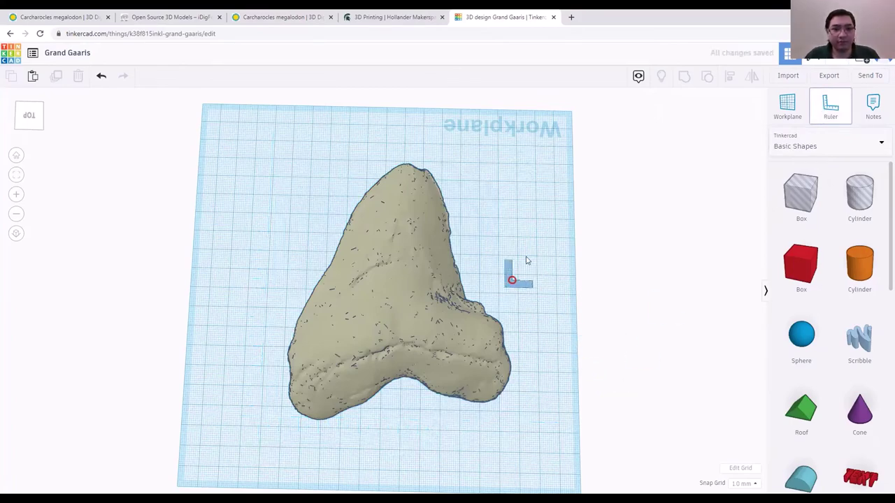
left_click(831, 112)
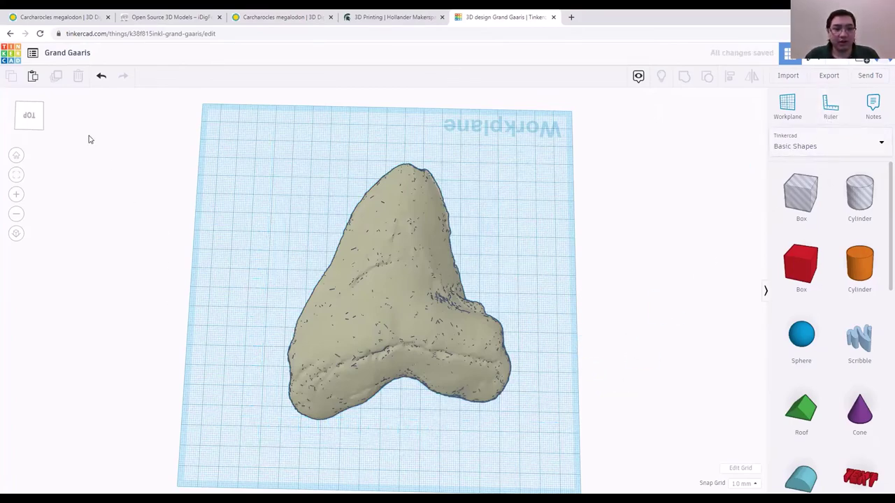
left_click(29, 112)
left_click_drag(29, 111, 58, 109)
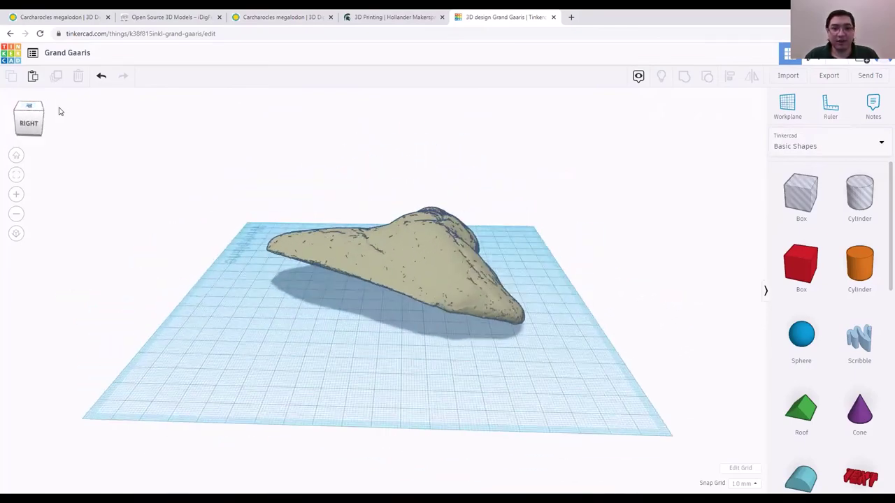
Select the tooth and, viewed from the right, stretch its height to about 39 mm.
left_click(397, 232)
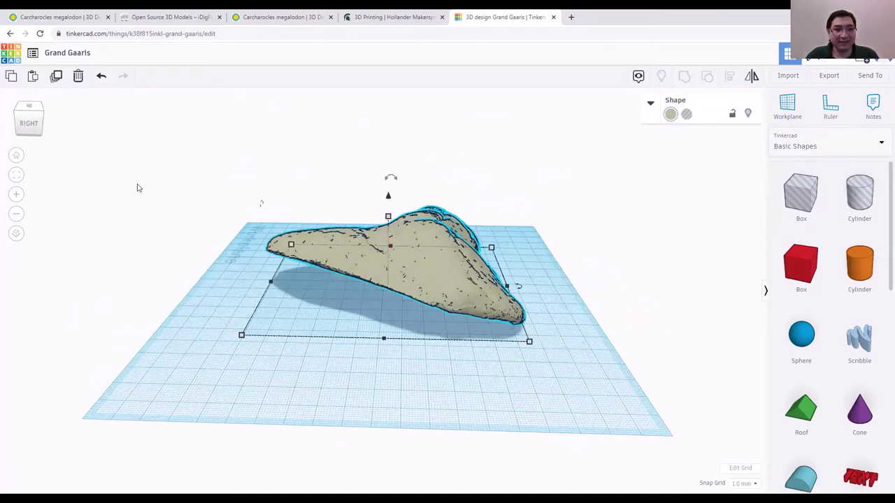
left_click(39, 117)
left_click_drag(38, 117, 43, 120)
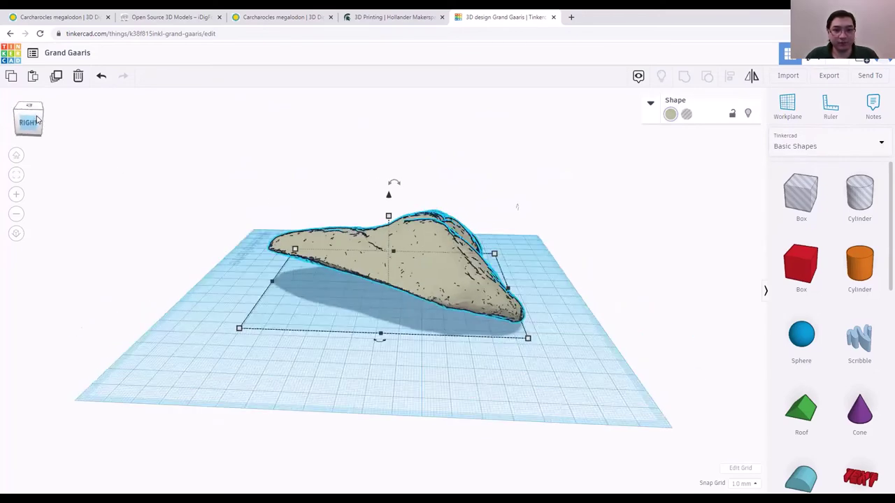
mouse_move(389, 216)
left_mouse_down()
mouse_move(389, 207)
mouse_move(387, 216)
left_mouse_up()
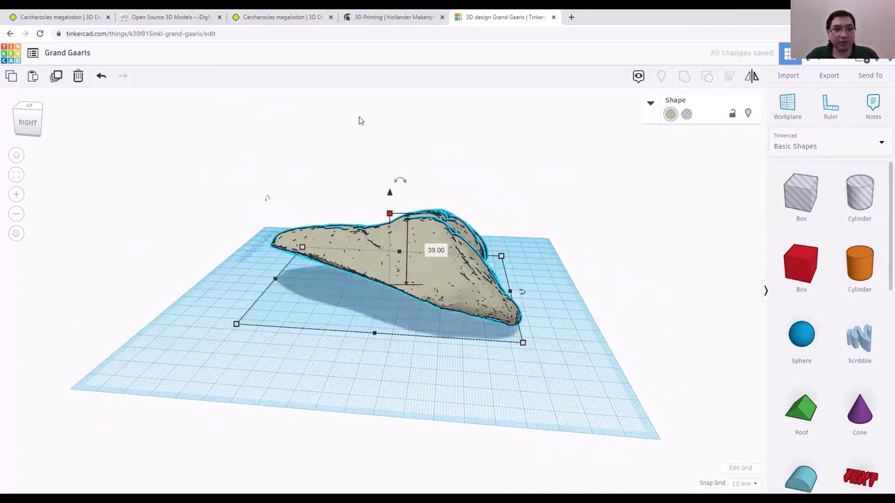
left_click(102, 76)
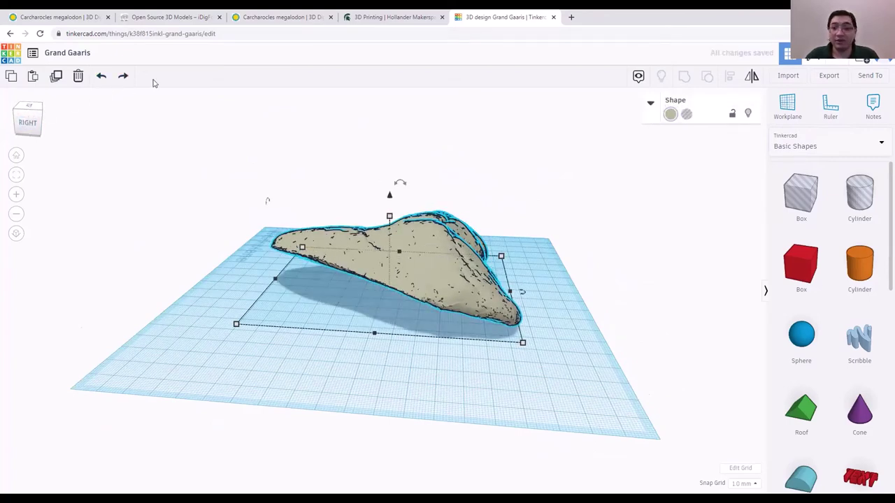
left_click(123, 79)
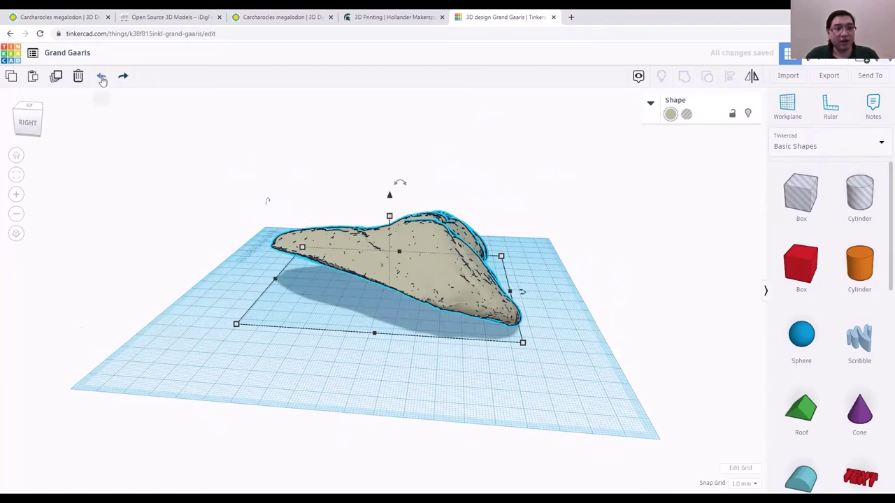
left_click(102, 78)
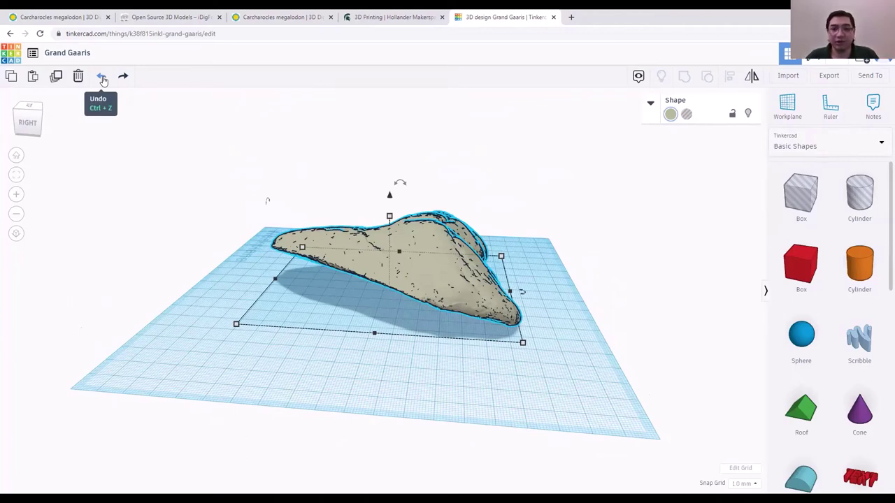
left_click(388, 197)
Raise the tooth 8.00 mm above the workplane and zoom around to check it.
left_click(398, 227)
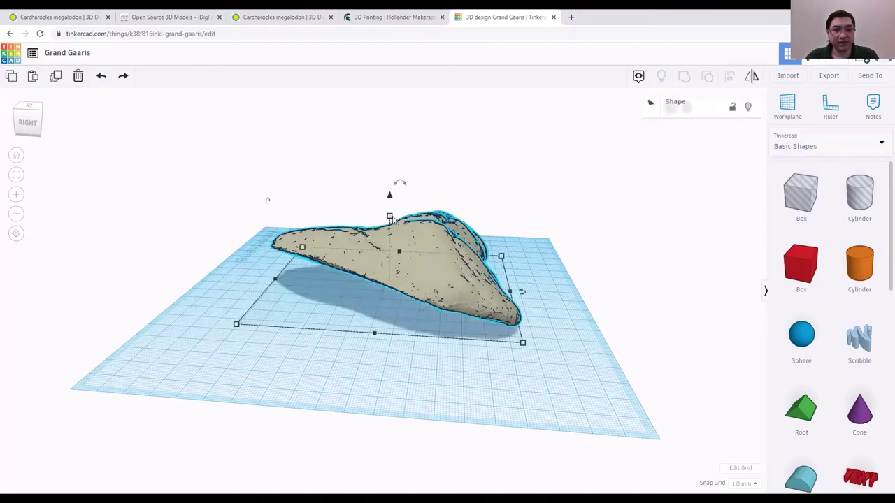
left_click_drag(391, 197, 402, 113)
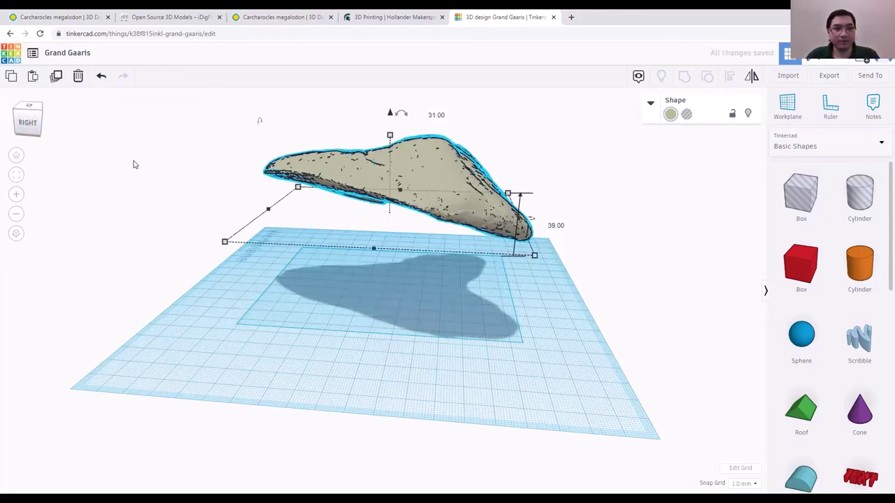
scroll(214, 230, "down", 3)
scroll(214, 230, "up", 3)
scroll(216, 227, "down", 1)
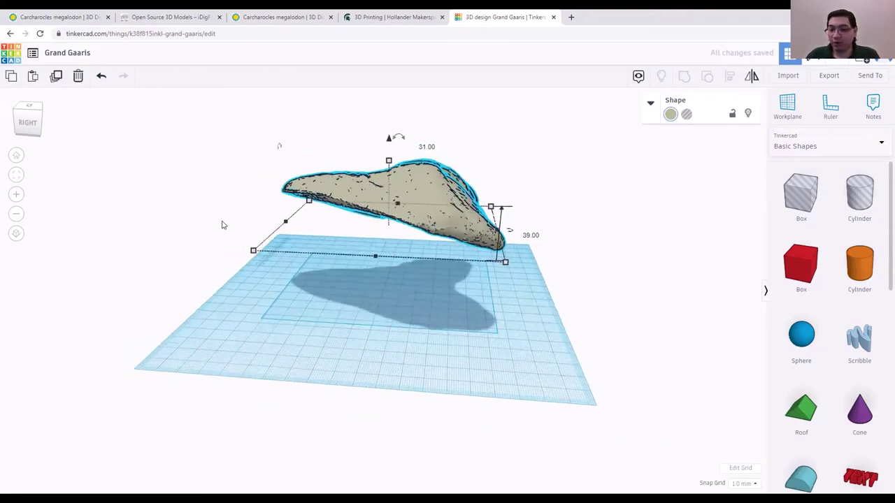
left_click(17, 194)
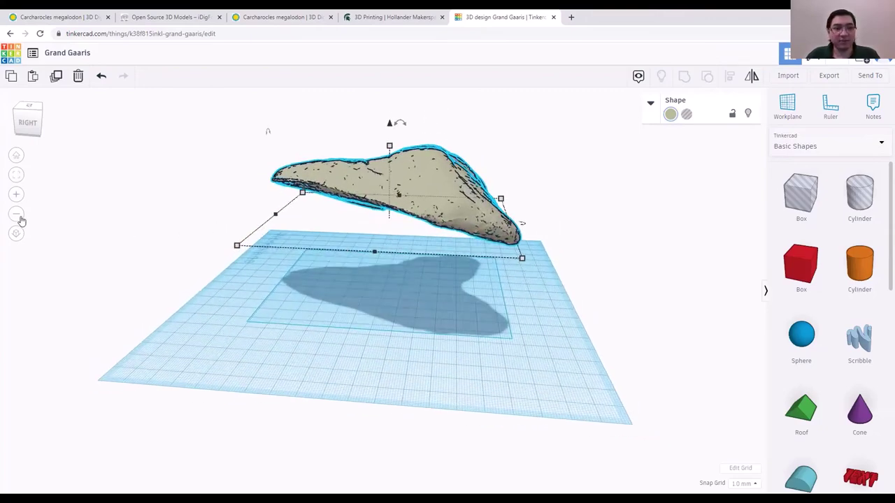
left_click(17, 214)
left_click(17, 195)
mouse_move(31, 116)
left_mouse_down()
mouse_move(28, 105)
mouse_move(28, 117)
left_mouse_up()
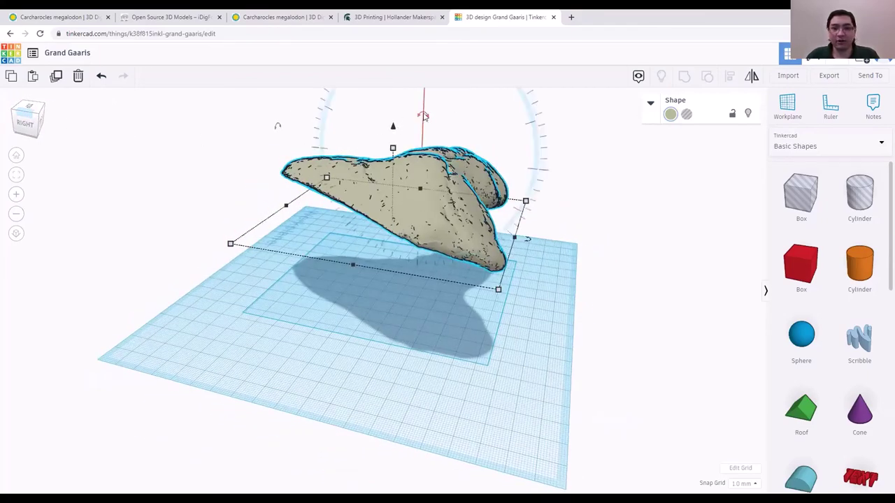
Rotate the tooth 67.5° into a steep tilt and raise it to 26.00 mm.
left_click_drag(423, 116, 454, 140)
left_click(45, 125)
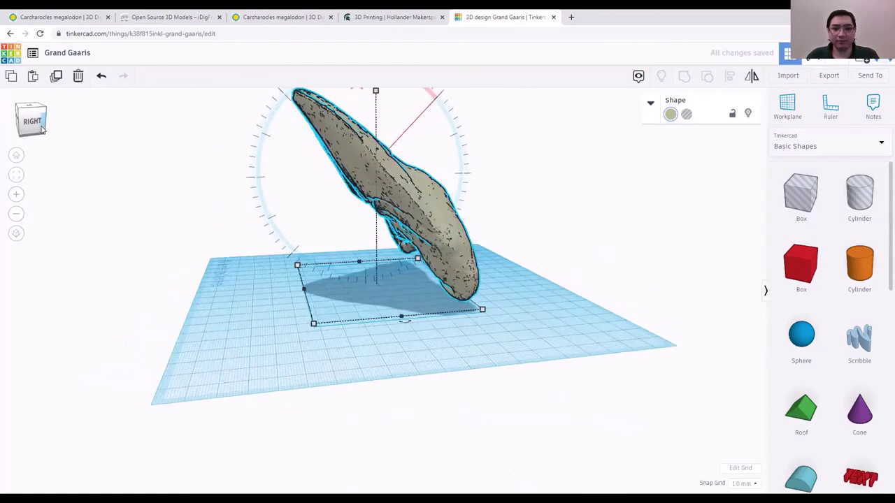
left_click(37, 128)
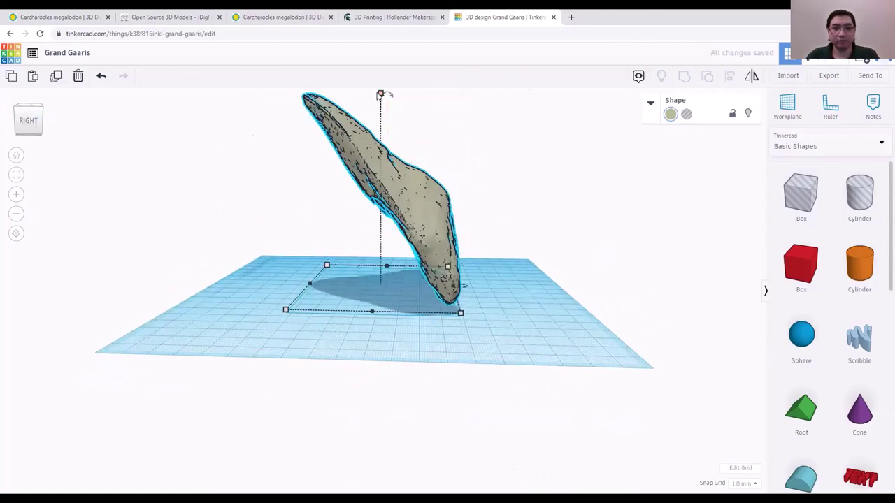
left_click(16, 214)
left_click_drag(381, 124, 381, 85)
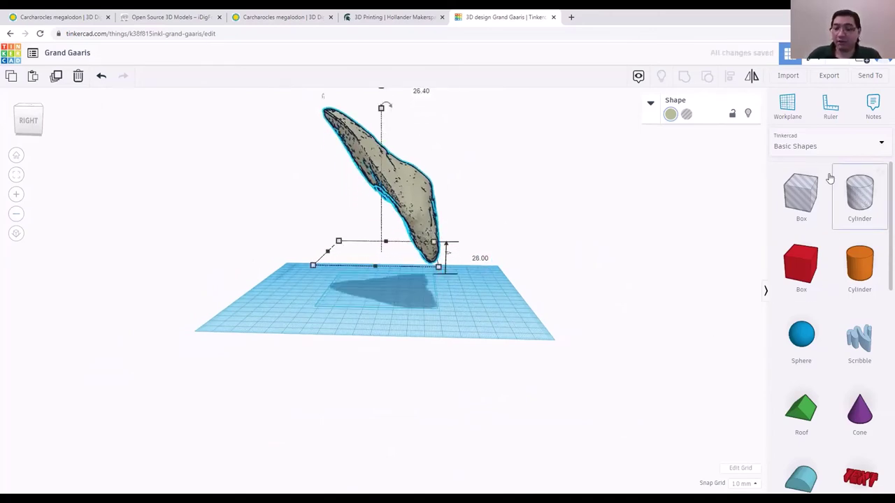
Drag a Cylinder from Basic Shapes onto the workplane beneath the floating tooth.
scroll(811, 316, "down", 3)
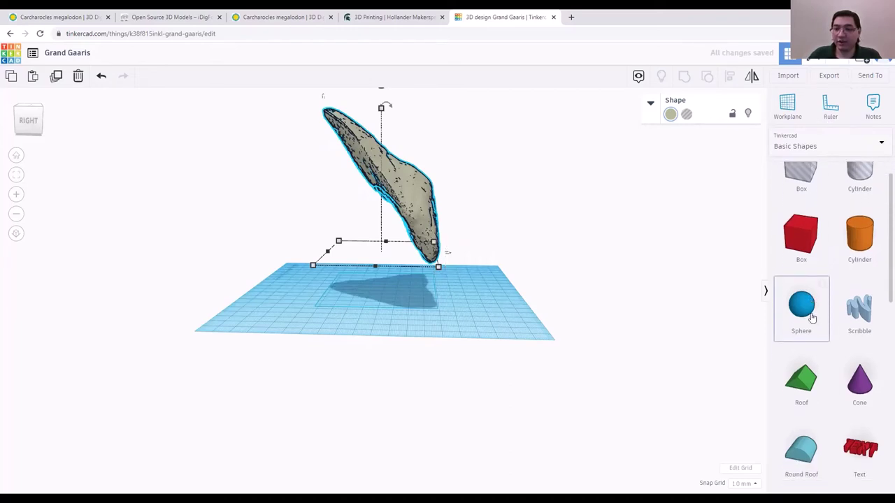
left_click(860, 138)
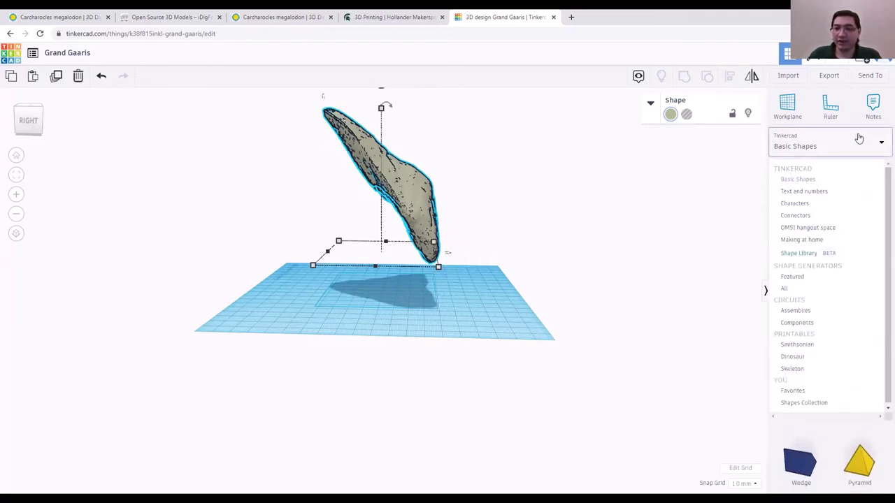
left_click(795, 180)
scroll(790, 285, "down", 1)
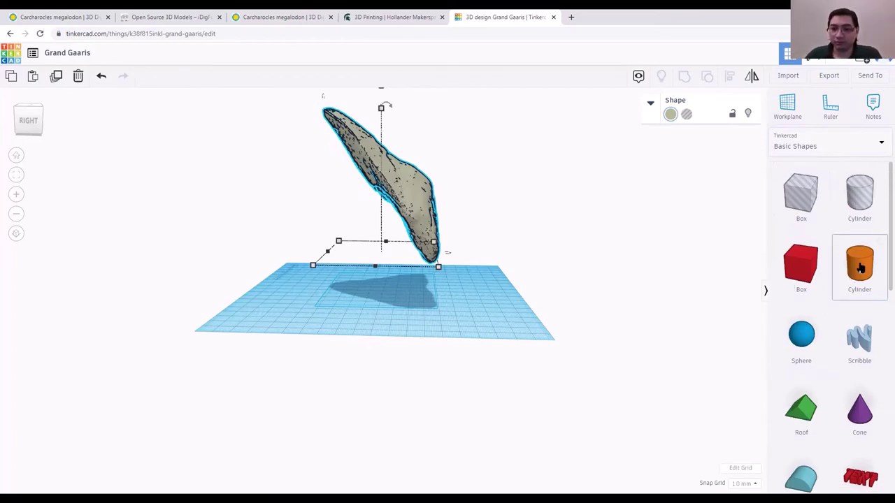
left_click_drag(800, 270, 375, 316)
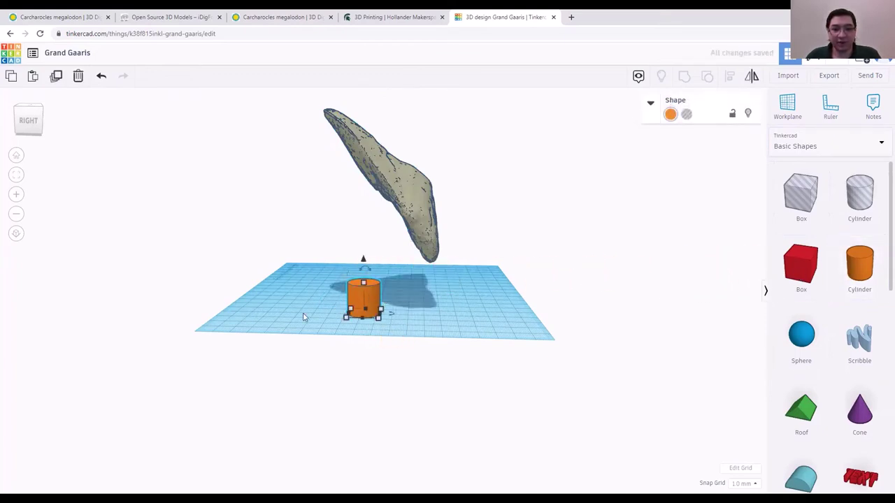
Move the orange cylinder under the tooth and stretch it into a 104 mm post.
left_click_drag(30, 121, 52, 123)
mouse_move(466, 285)
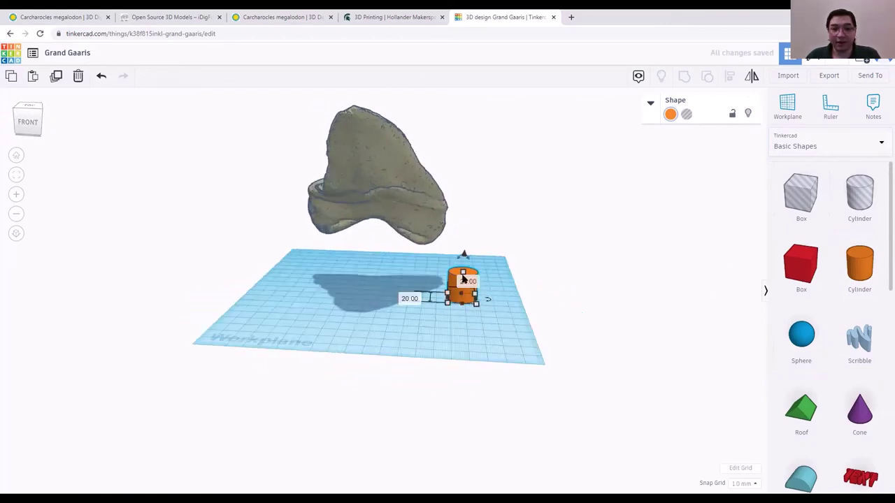
left_click_drag(458, 305, 366, 293)
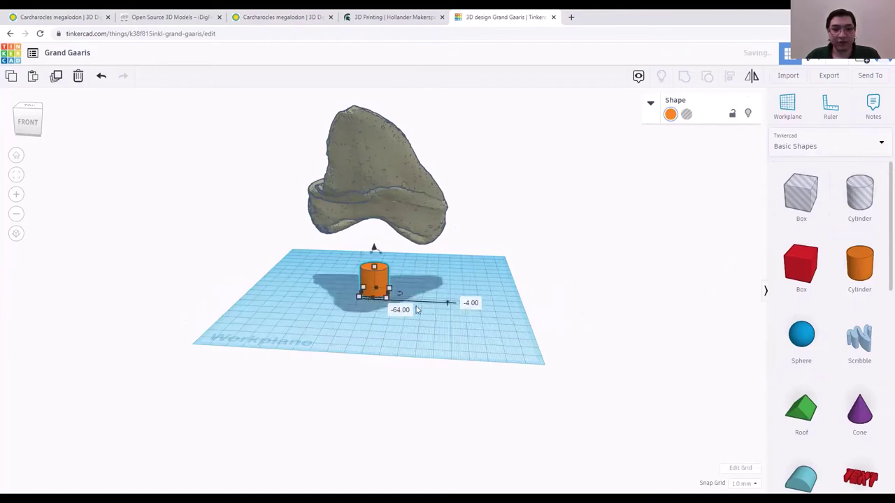
left_click(579, 297)
left_click_drag(32, 125, 49, 127)
left_click_drag(369, 274, 360, 146)
Tilt the tooth a further 22.5° so it stands more upright.
left_click(5, 122)
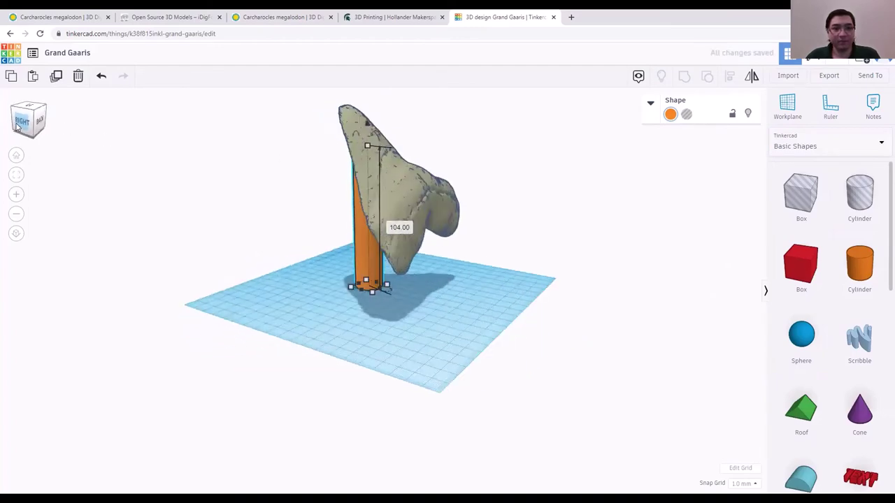
right_click_drag(3, 124, 412, 182)
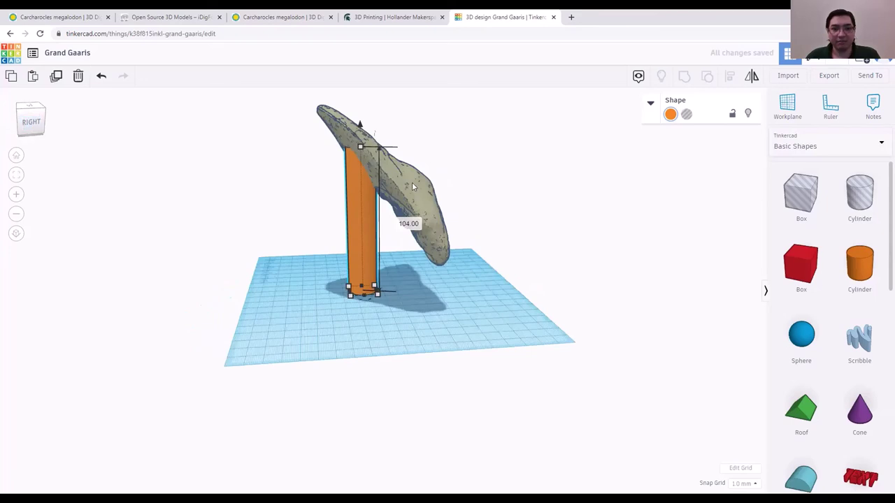
left_click(412, 182)
left_click(31, 120)
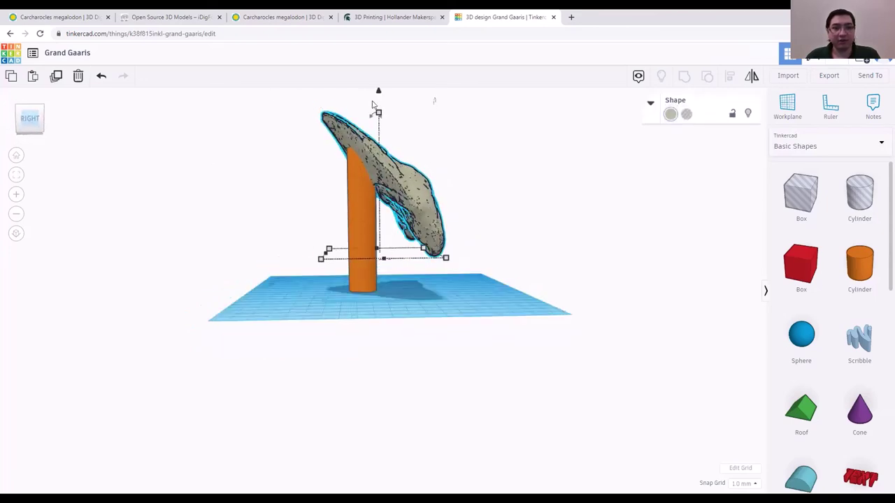
mouse_move(384, 144)
left_click_drag(384, 145, 408, 142)
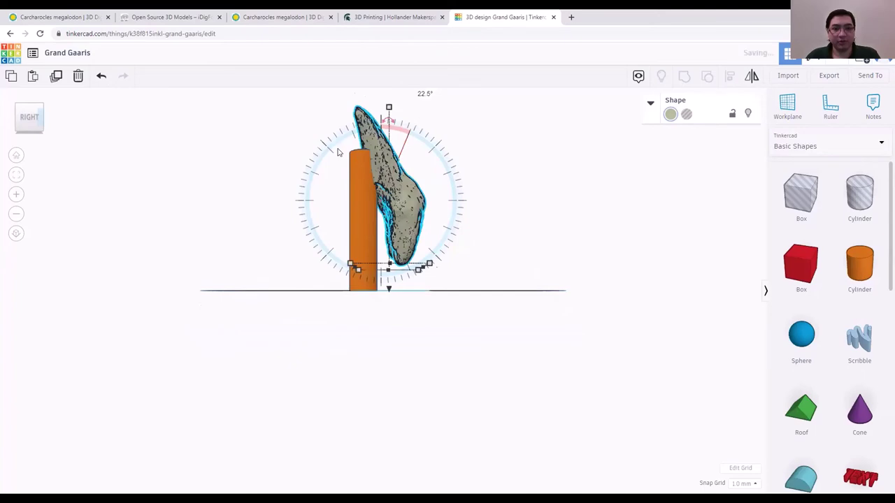
Select the cylinder and the tooth together, ready for aligning.
left_click(32, 123)
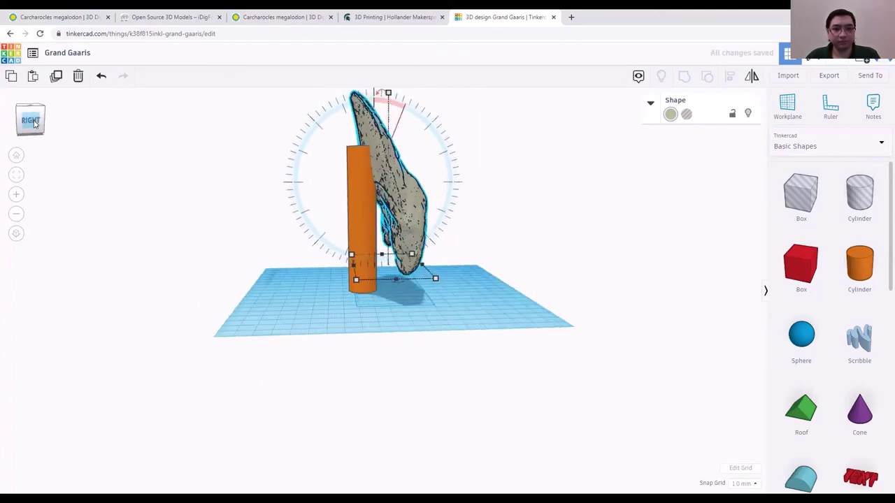
left_click(351, 224)
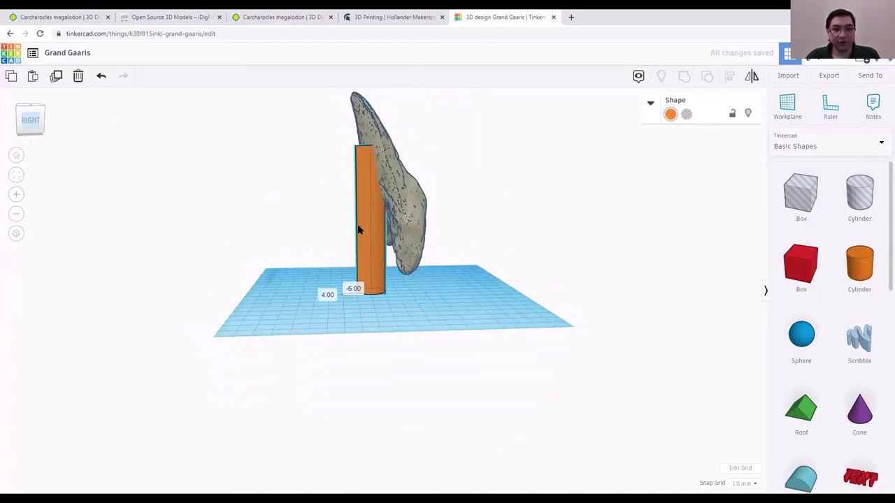
key("ctrl+a")
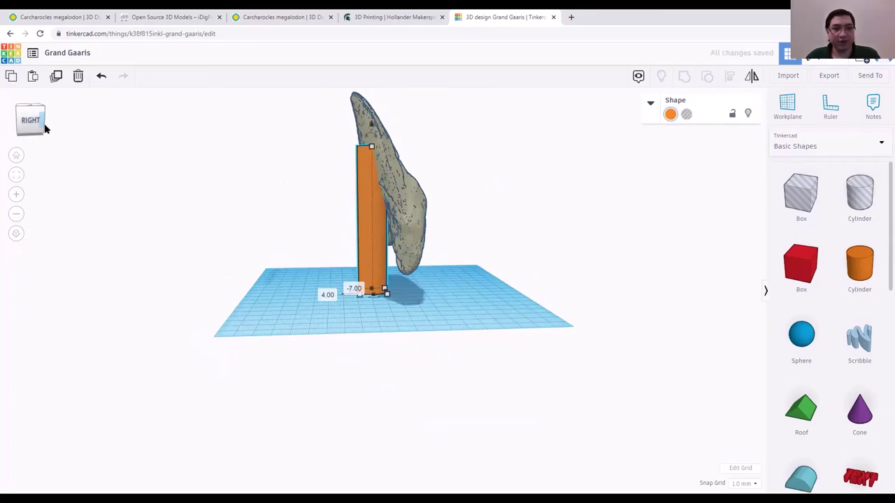
left_click(19, 125)
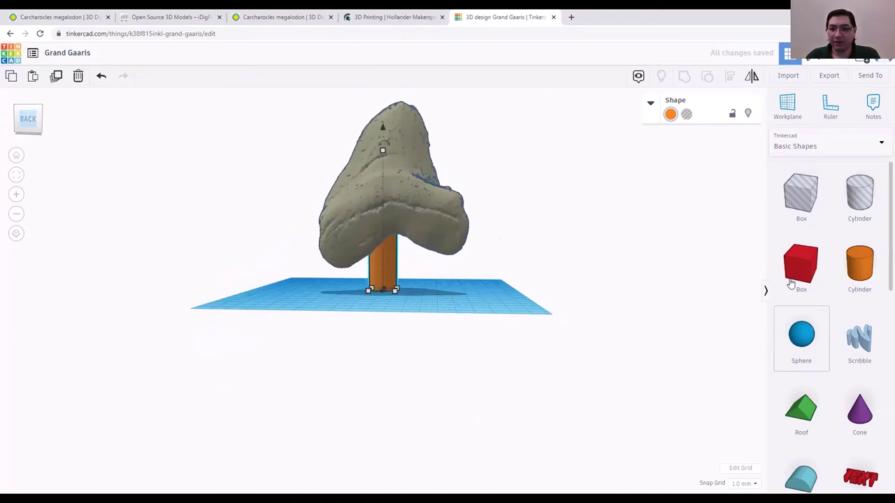
Add a red 58 × 66 mm box, 5 mm thick, centred under the orange post.
left_click_drag(802, 264, 384, 288)
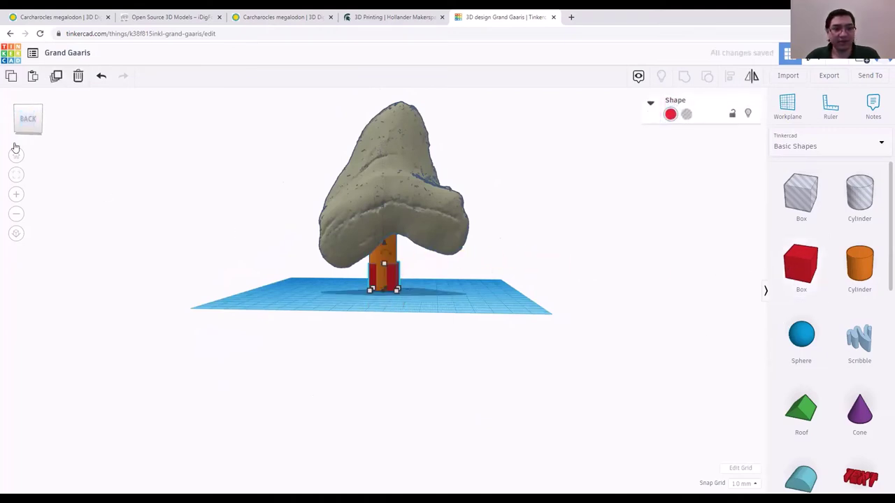
left_click_drag(26, 129, 70, 126)
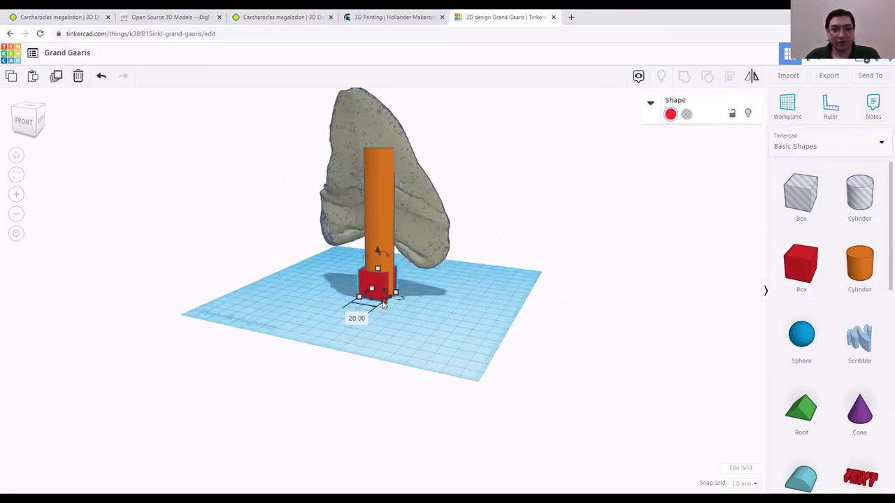
mouse_move(382, 303)
left_mouse_down()
mouse_move(406, 340)
mouse_move(400, 319)
mouse_move(378, 303)
left_mouse_up()
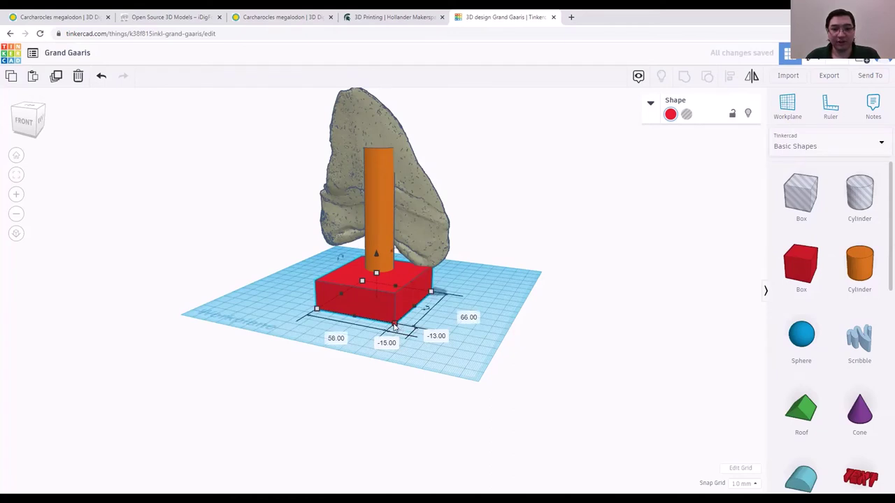
mouse_move(383, 299)
left_mouse_down()
mouse_move(377, 275)
mouse_move(377, 287)
left_mouse_up()
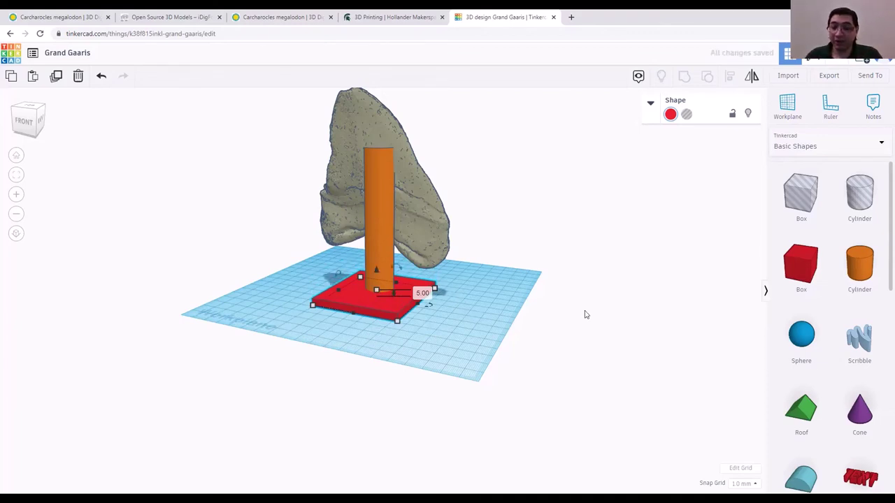
left_click(464, 321)
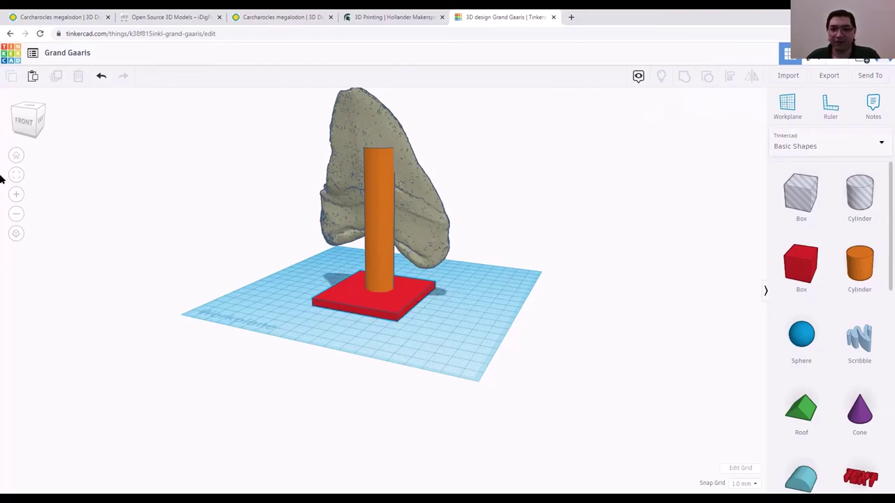
Orbit to view the model from the back, then open the Export window.
left_click_drag(31, 124, 70, 127)
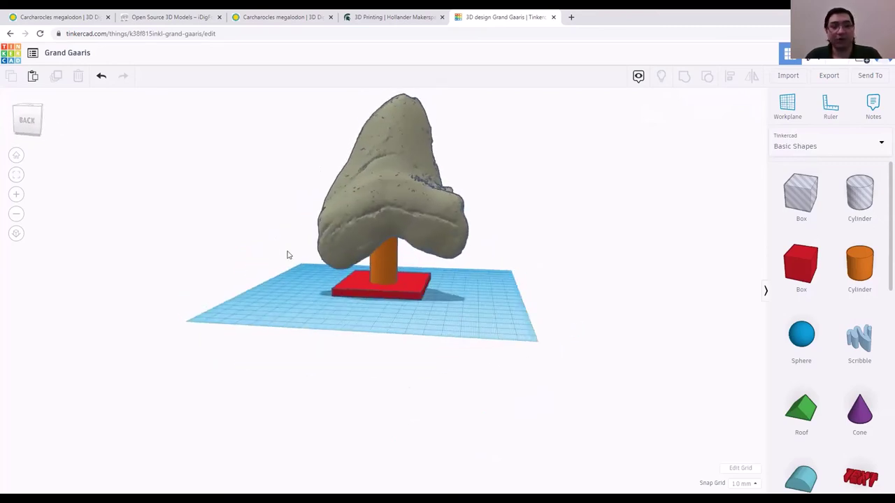
left_click(831, 81)
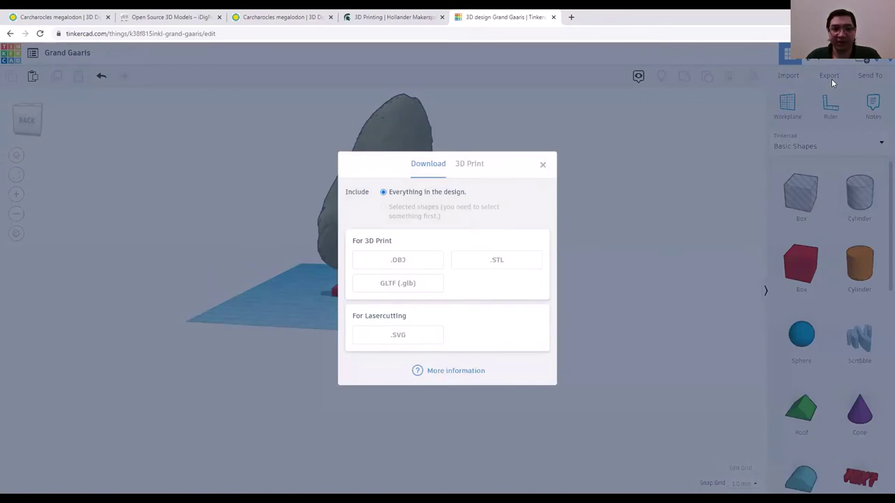
Download everything in the design as an .STL file.
left_click(509, 267)
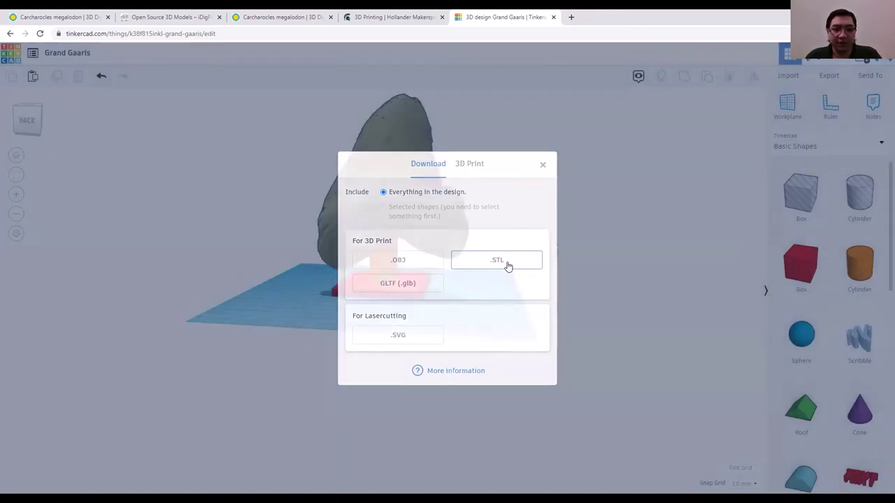